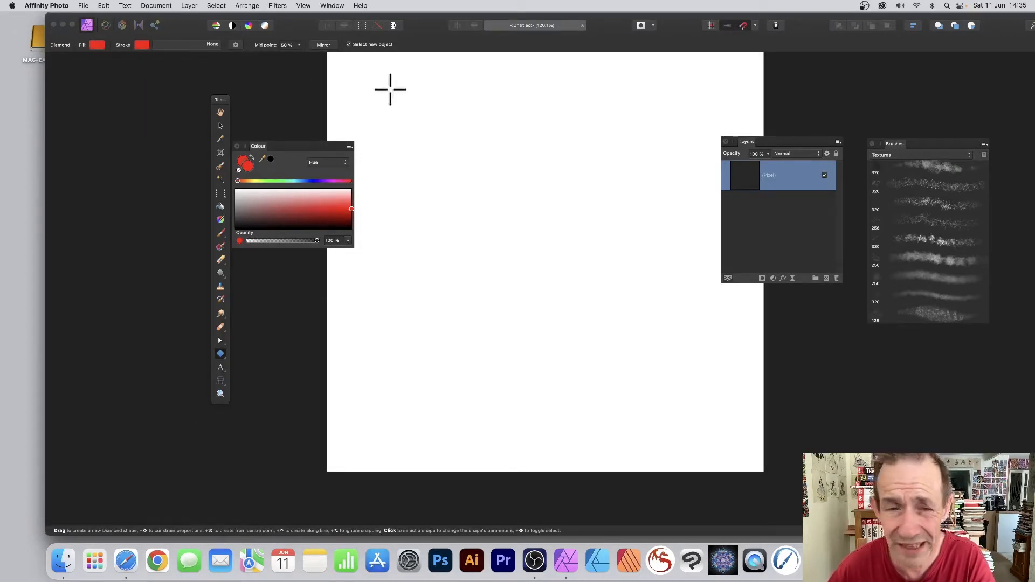
- Draw a tall red diamond shape on the canvas and rasterise its layer
drag(490, 114, 612, 394)
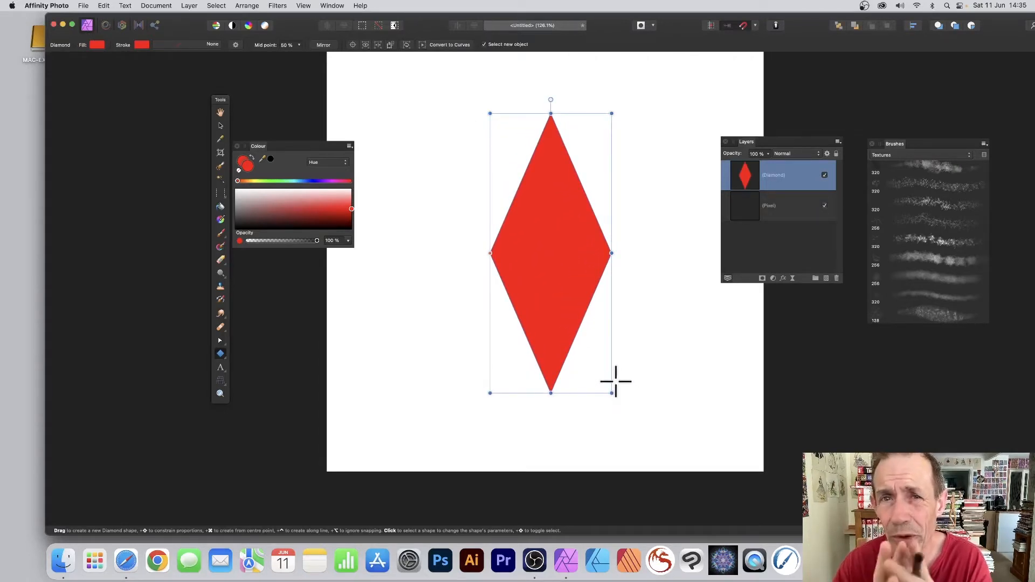
click(189, 6)
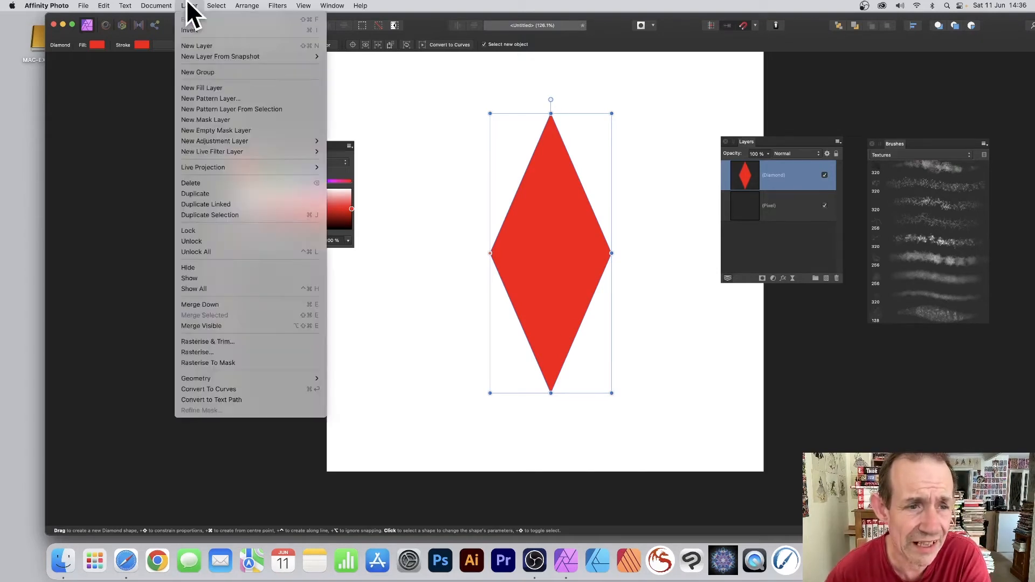
click(245, 352)
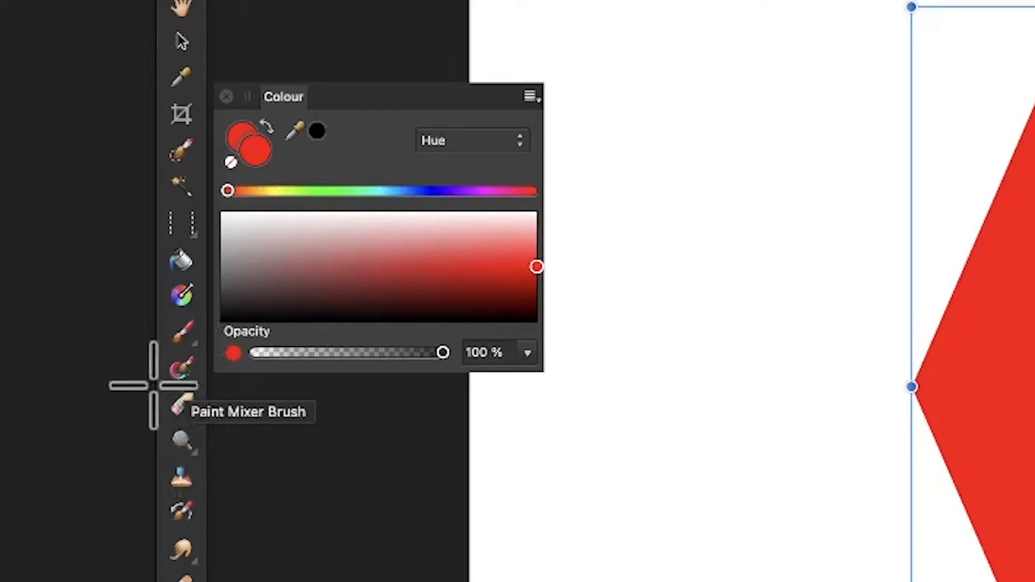
- Switch to the Paint Mixer Brush and smudge the diamond's upper right edge
click(177, 365)
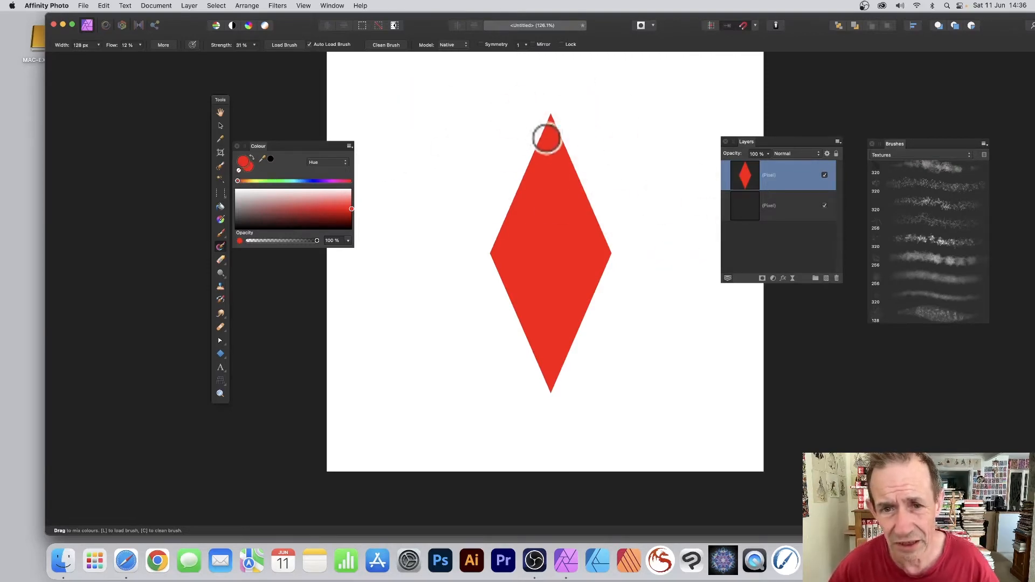
mouse_move(545, 129)
mouse_down()
mouse_move(565, 174)
mouse_move(558, 114)
mouse_move(582, 210)
mouse_move(558, 114)
mouse_move(602, 257)
mouse_move(570, 128)
mouse_move(558, 130)
mouse_move(621, 259)
mouse_up()
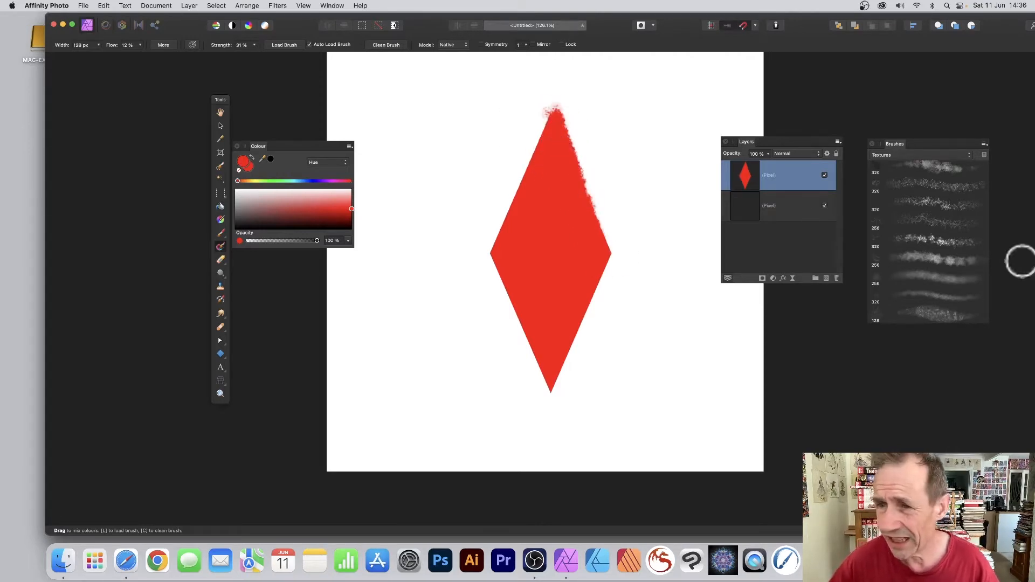
- Move the Brushes and Layers panels to the right of the canvas
mouse_move(896, 147)
mouse_down()
mouse_move(788, 78)
mouse_move(836, 82)
mouse_up()
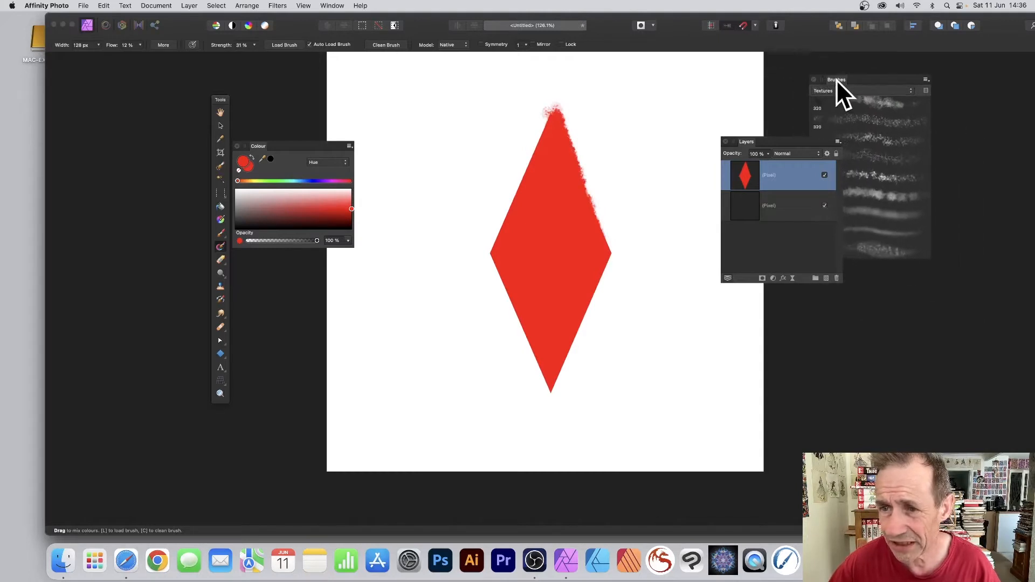
drag(750, 141, 785, 284)
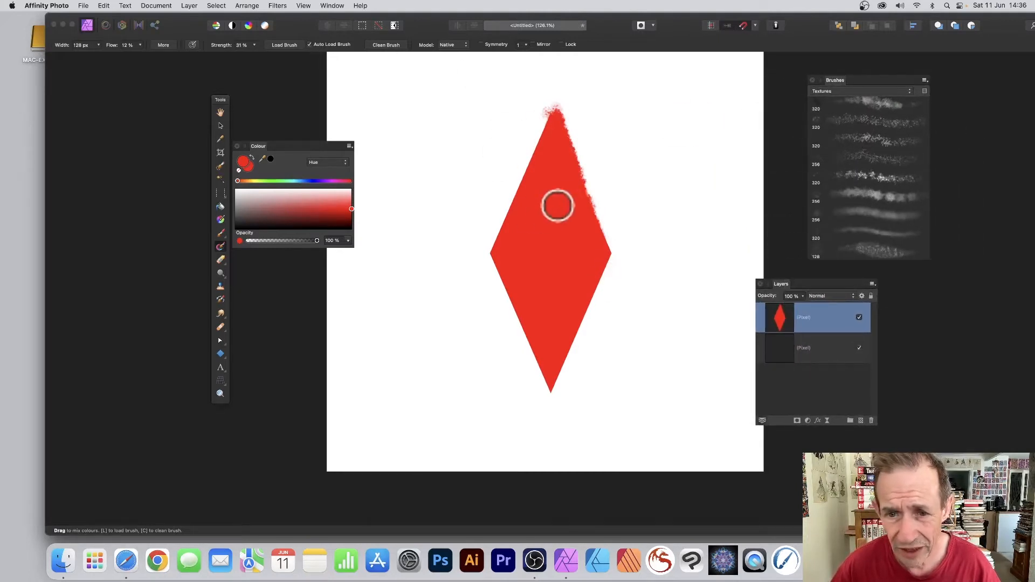
- Smudge the diamond's lower and left edges with the Paint Mixer Brush, undoing one stroke
mouse_move(567, 163)
mouse_down()
mouse_move(591, 202)
mouse_move(572, 156)
mouse_move(607, 262)
mouse_move(593, 253)
mouse_move(578, 310)
mouse_move(608, 270)
mouse_move(573, 344)
mouse_move(598, 274)
mouse_move(581, 312)
mouse_move(620, 265)
mouse_move(582, 279)
mouse_move(560, 306)
mouse_move(588, 285)
mouse_move(547, 393)
mouse_move(537, 354)
mouse_move(549, 396)
mouse_move(539, 339)
mouse_move(552, 383)
mouse_move(517, 300)
mouse_move(533, 353)
mouse_move(509, 316)
mouse_move(522, 351)
mouse_move(514, 338)
mouse_move(460, 204)
mouse_move(485, 246)
mouse_move(495, 317)
mouse_move(524, 330)
mouse_move(530, 286)
mouse_up()
key(super+z)
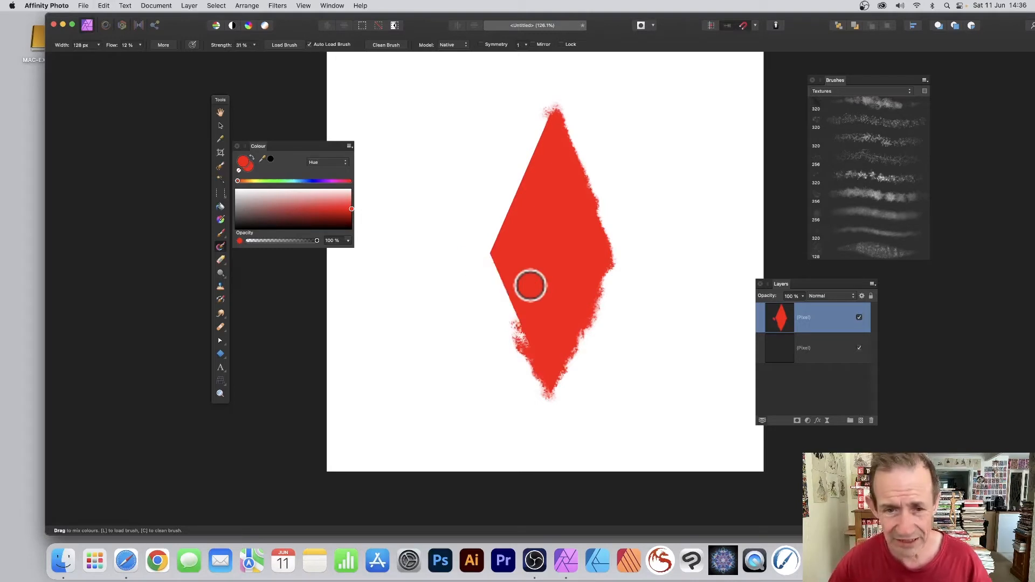
mouse_move(502, 279)
mouse_down()
mouse_move(485, 244)
mouse_move(524, 339)
mouse_move(482, 253)
mouse_move(522, 323)
mouse_move(494, 253)
mouse_move(500, 220)
mouse_move(494, 252)
mouse_move(498, 227)
mouse_move(503, 280)
mouse_move(500, 230)
mouse_move(561, 179)
mouse_move(508, 202)
mouse_move(543, 160)
mouse_move(546, 126)
mouse_move(497, 207)
mouse_move(545, 120)
mouse_up()
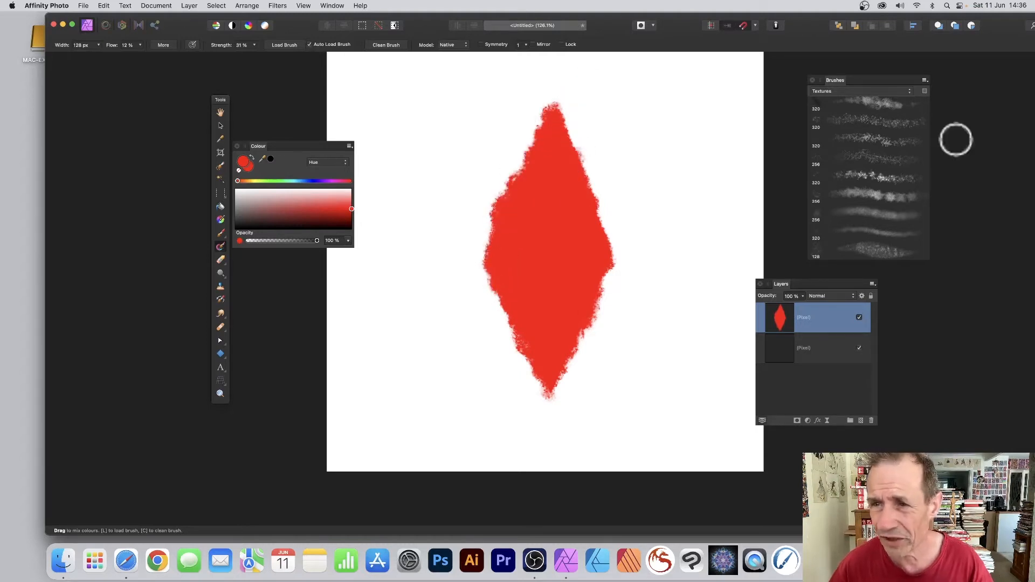
- Pick a 320 px texture brush and smudge the diamond's top tip and right edge
click(859, 139)
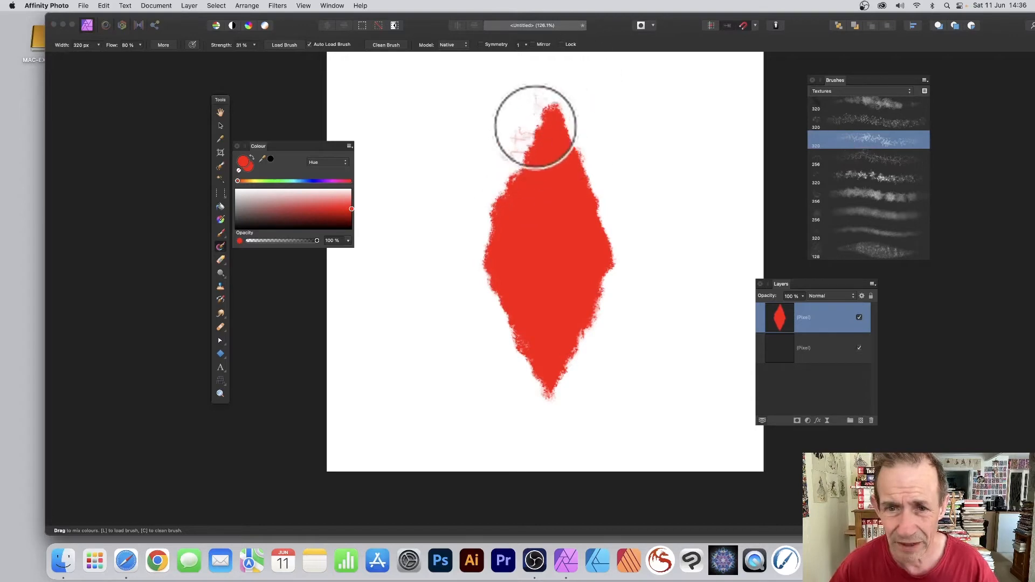
mouse_move(536, 122)
mouse_down()
mouse_move(557, 135)
mouse_move(587, 235)
mouse_up()
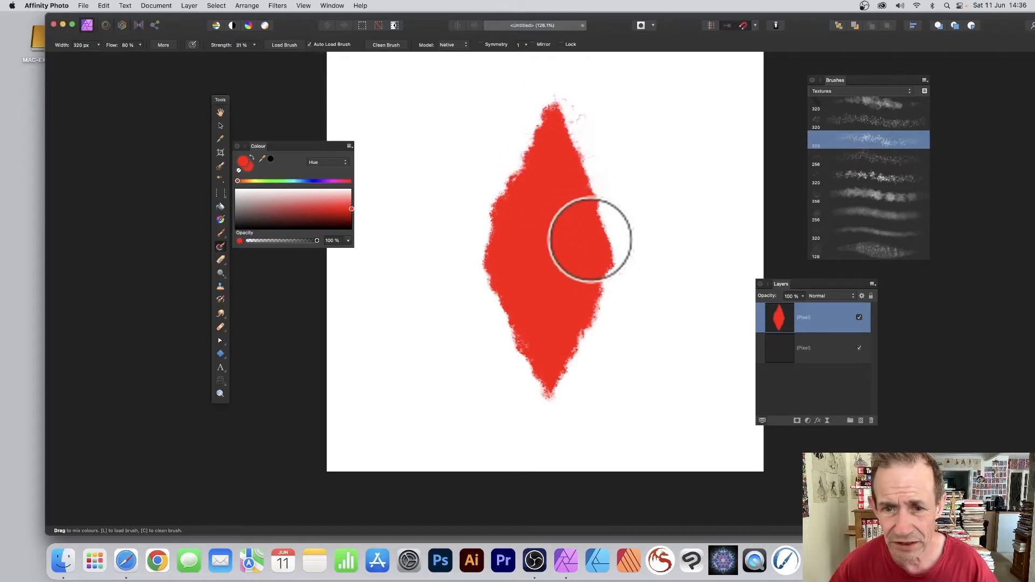
mouse_move(555, 162)
mouse_down()
mouse_move(588, 278)
mouse_move(557, 340)
mouse_move(553, 330)
mouse_move(544, 377)
mouse_up()
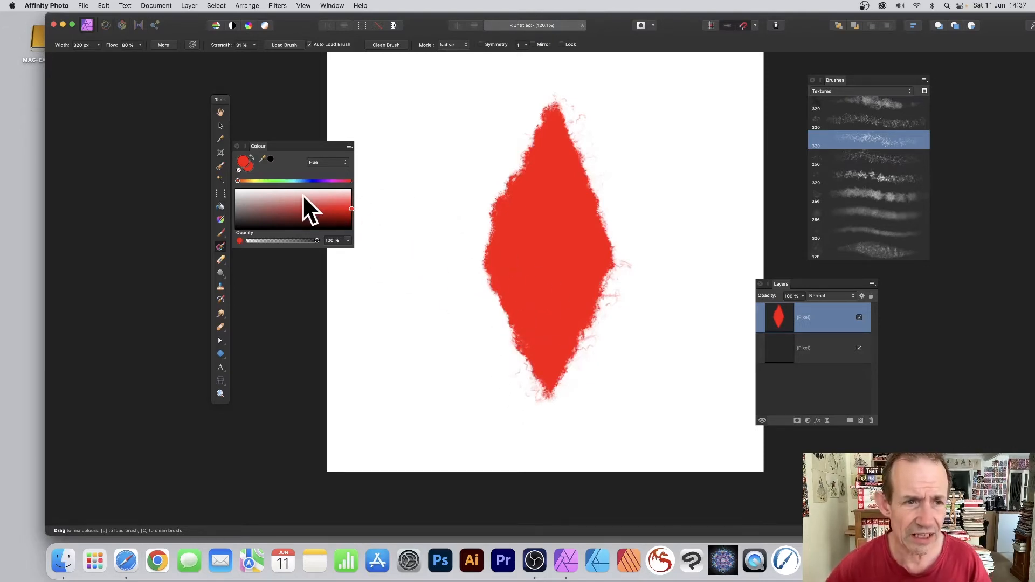
- Select the diamond layer with the Move tool and create a new pattern layer from the selection
click(222, 124)
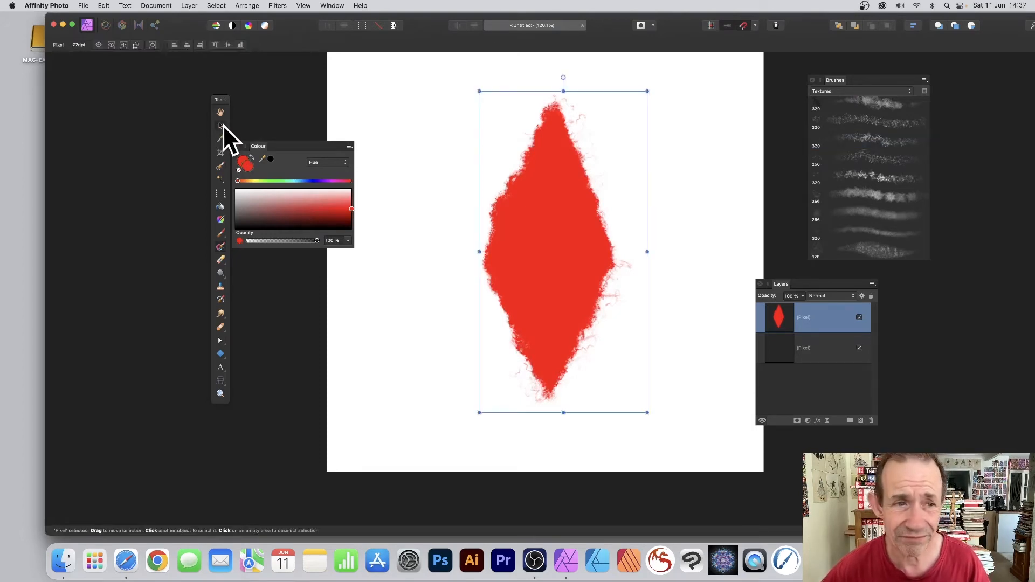
mouse_move(546, 219)
mouse_down()
mouse_move(516, 225)
mouse_move(541, 222)
mouse_move(532, 225)
mouse_up()
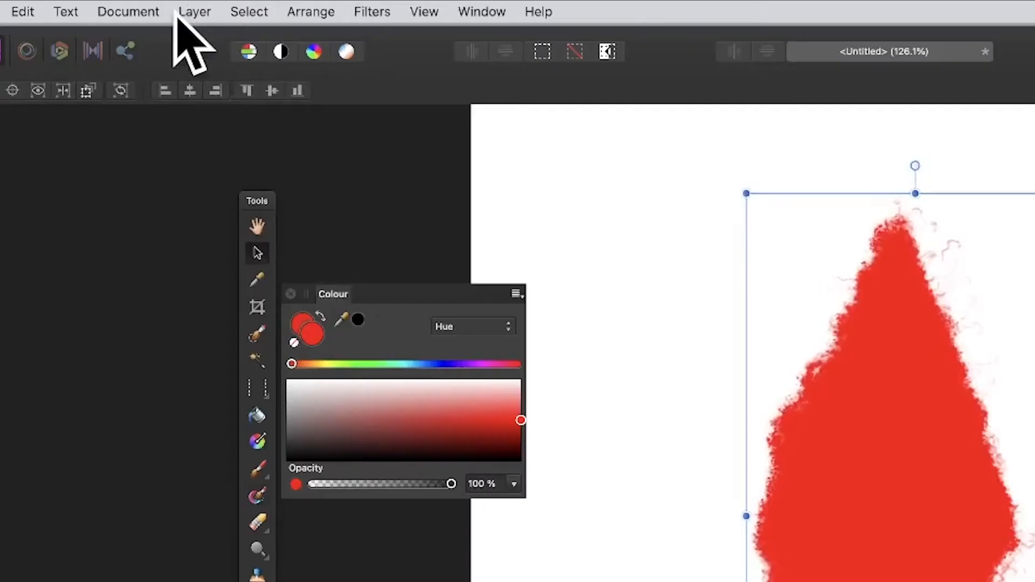
click(189, 4)
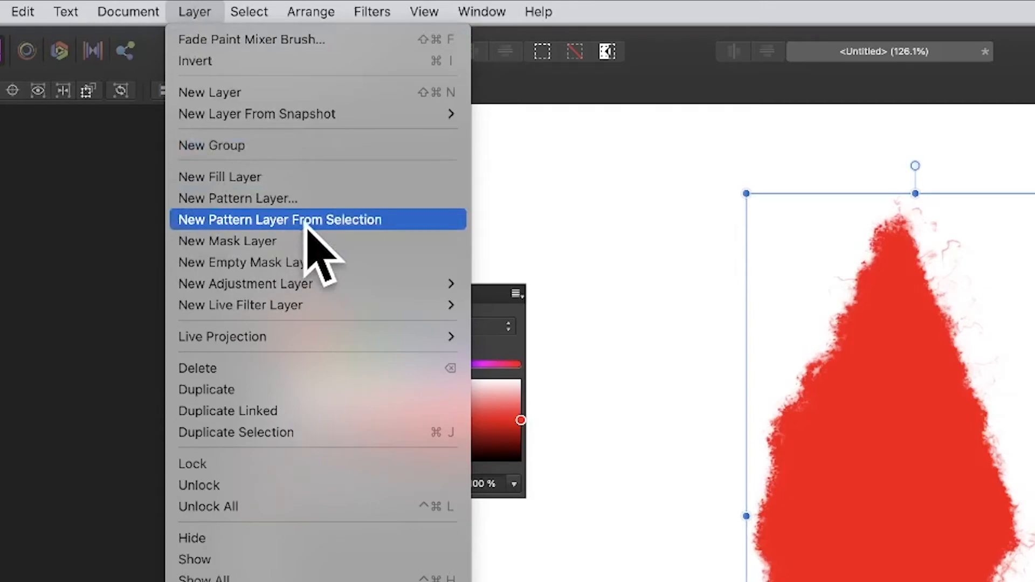
click(305, 221)
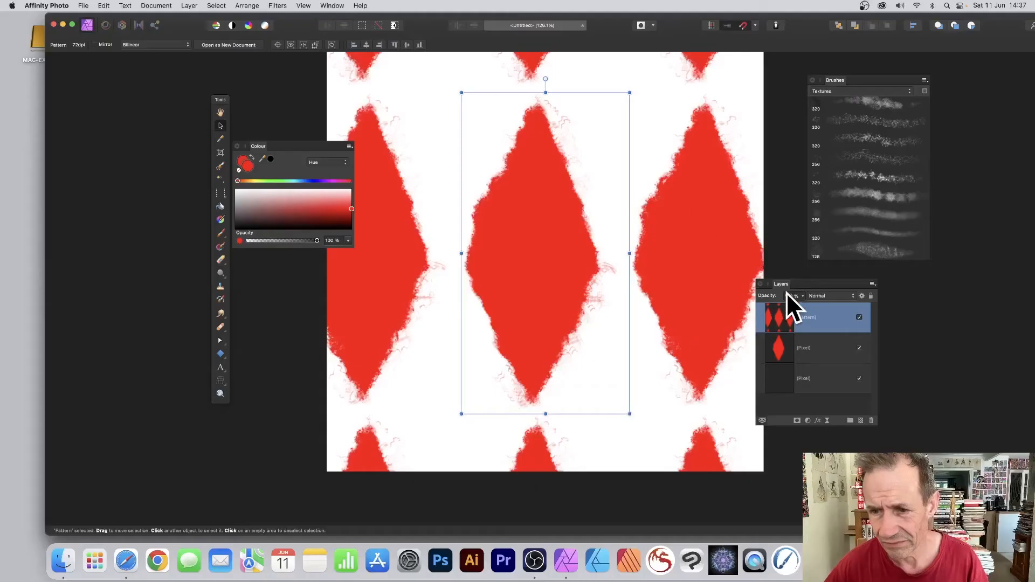
- Move the Layers panel up and shrink the pattern tile from its top corner
drag(785, 284, 800, 164)
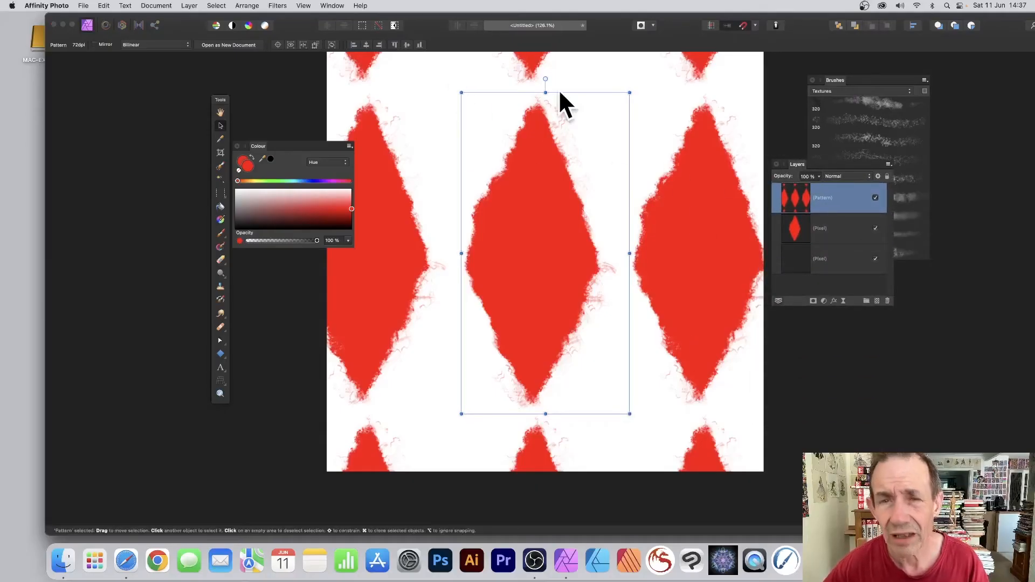
drag(462, 90, 478, 170)
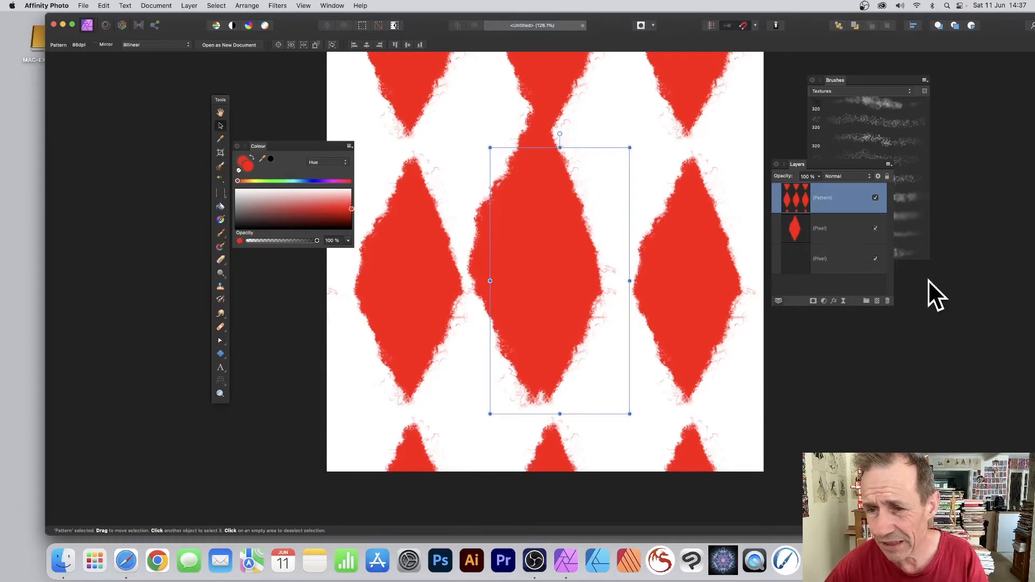
- Select the two original pixel layers and delete them
click(801, 229)
shift+click(810, 259)
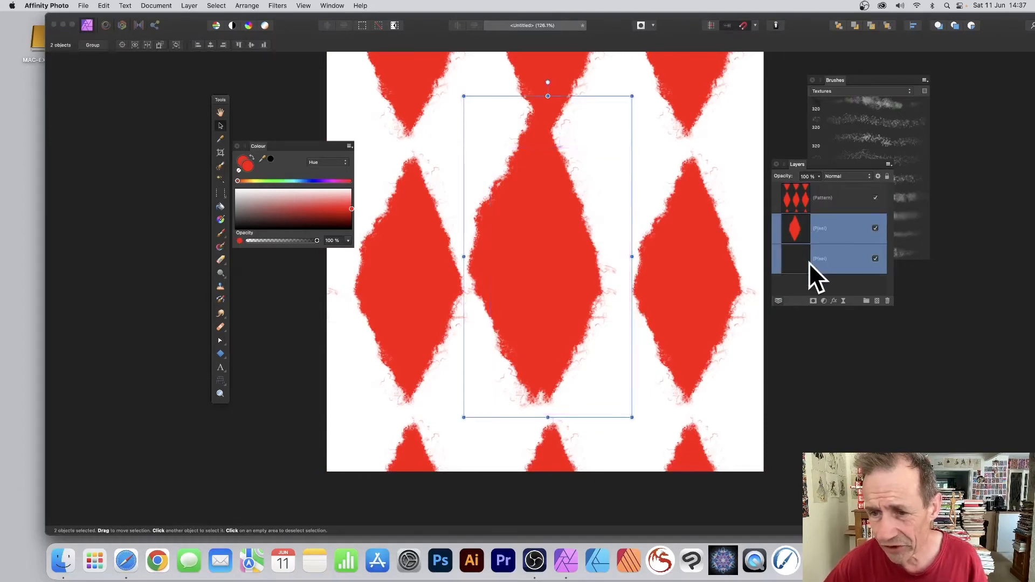
key(Delete)
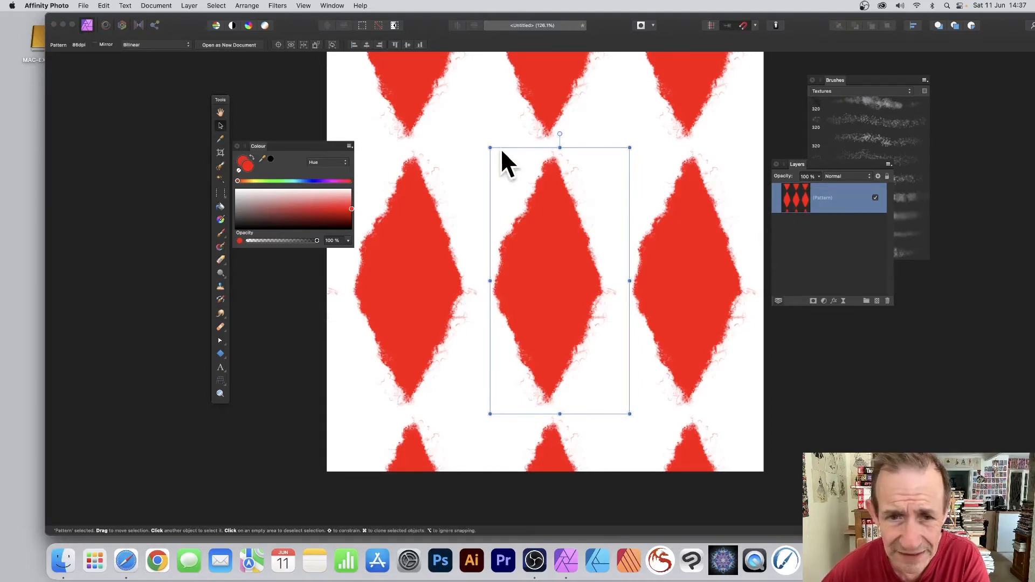
- Resize and reposition the pattern tile so the diamonds overlap into a red lattice with white lines
drag(489, 148, 520, 202)
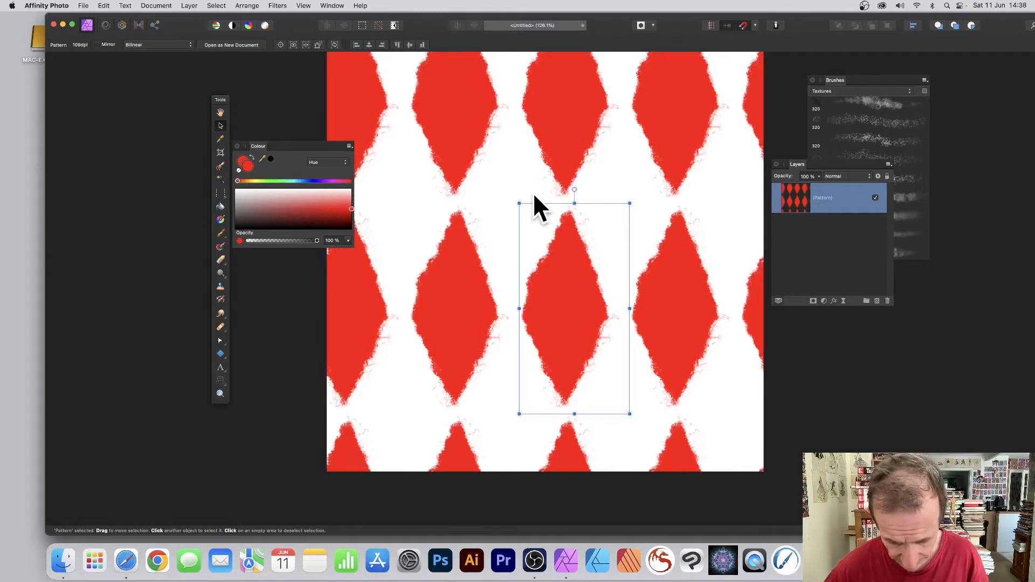
drag(565, 280, 510, 175)
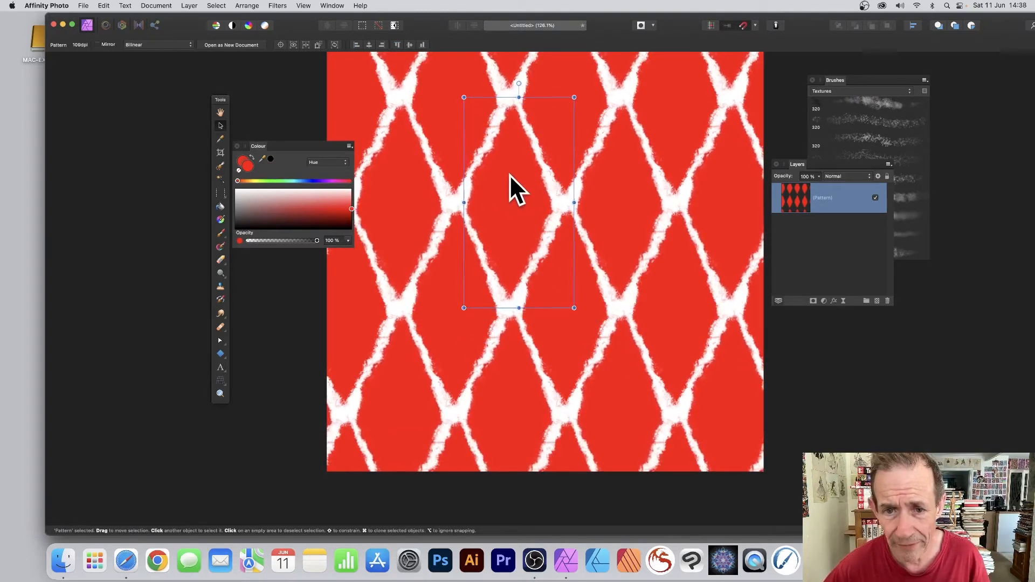
- Duplicate the pattern layer and add a Recolour adjustment layer
key(super+j)
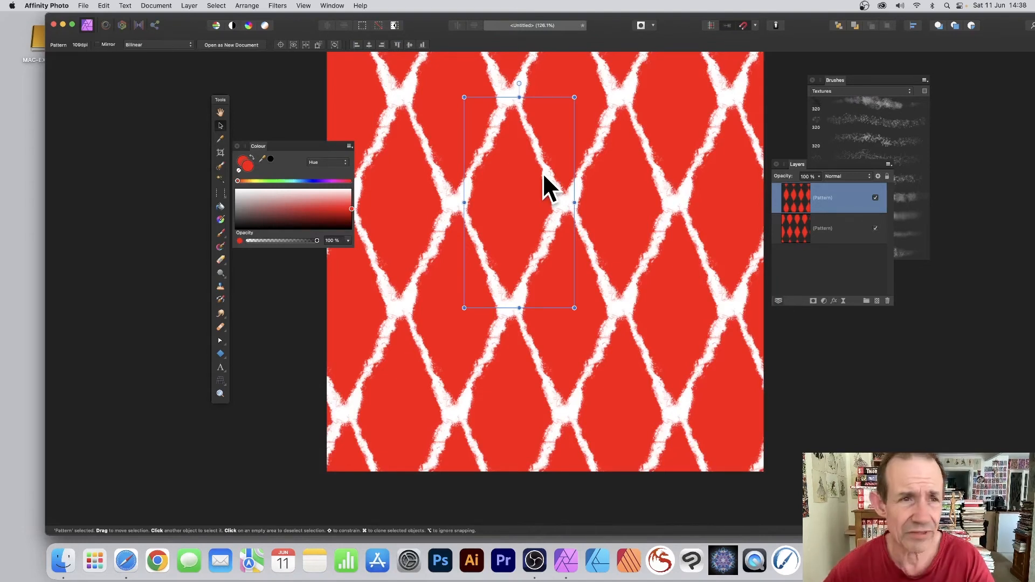
click(189, 5)
mouse_move(208, 142)
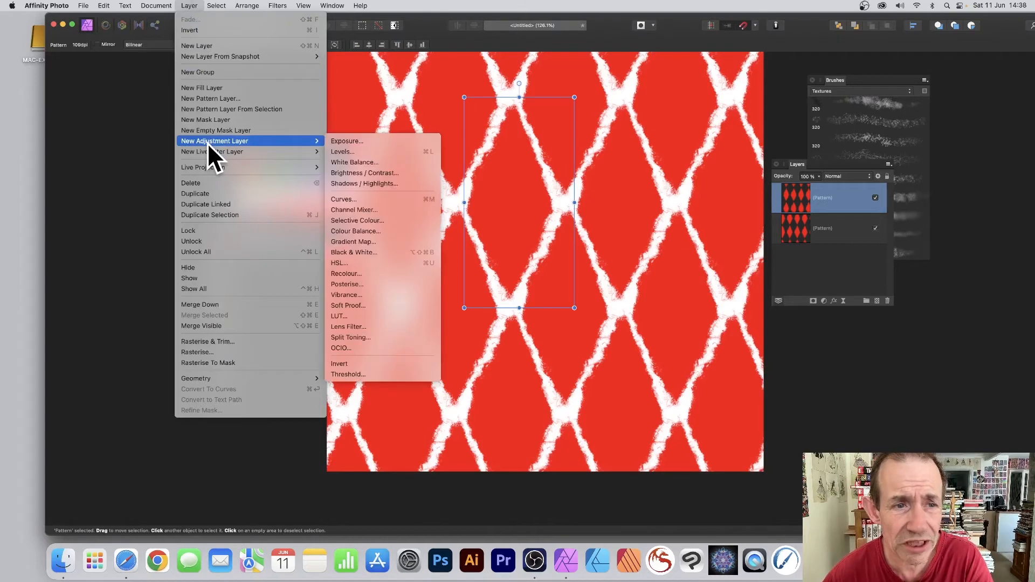
click(358, 274)
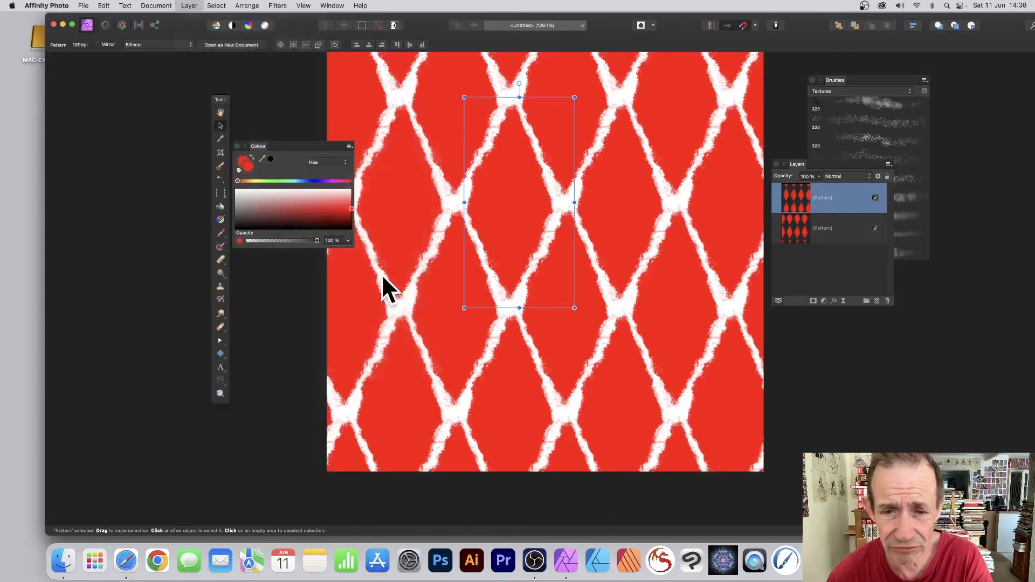
- Set the Recolour hue to 226.1° and lightness to 28%, then close the dialog
drag(527, 288, 586, 290)
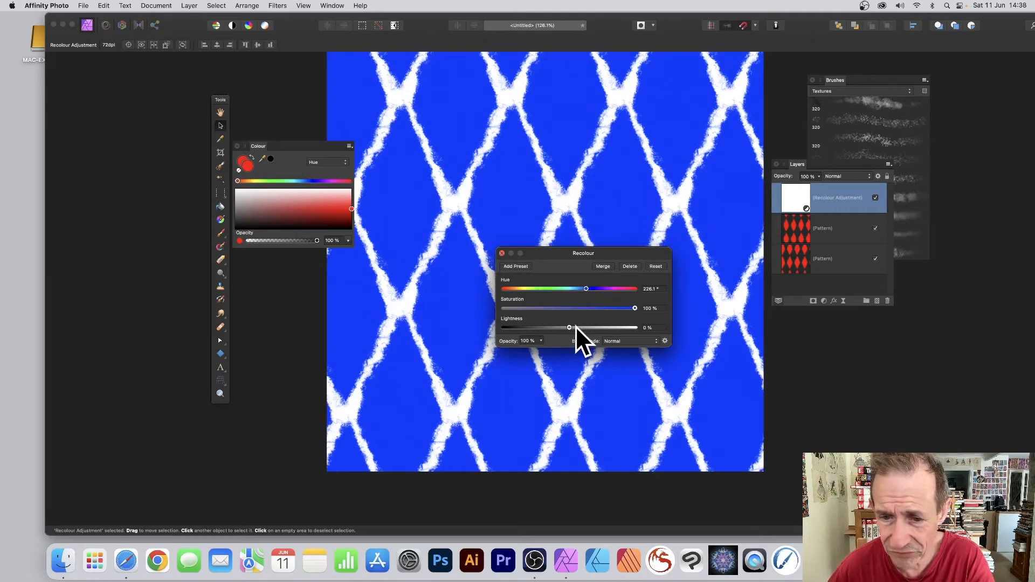
mouse_move(574, 325)
mouse_down()
mouse_move(584, 328)
mouse_move(575, 339)
mouse_move(587, 329)
mouse_up()
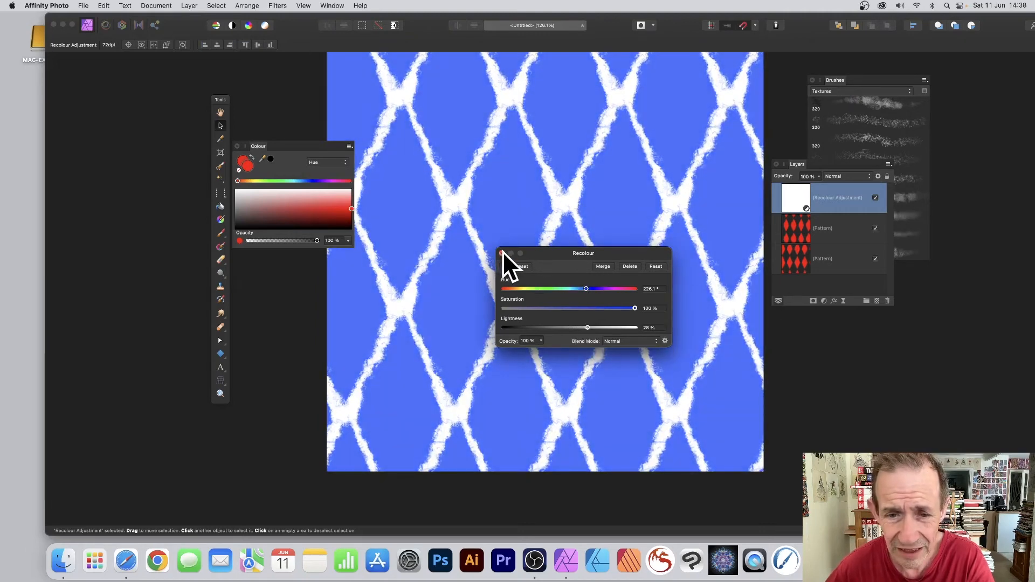
click(501, 252)
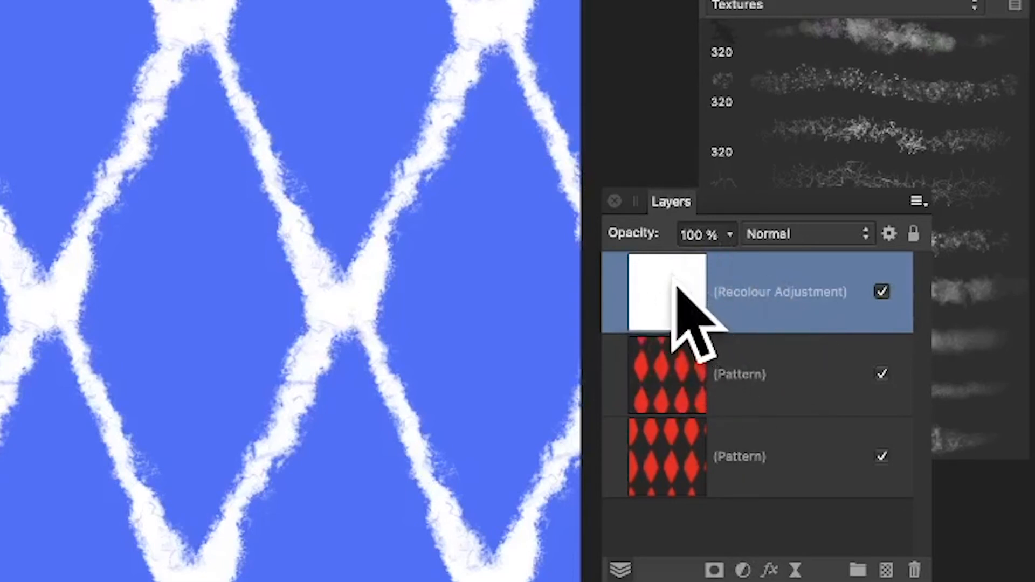
- Nest the Recolour adjustment inside the upper pattern layer and select that layer
drag(677, 280, 708, 360)
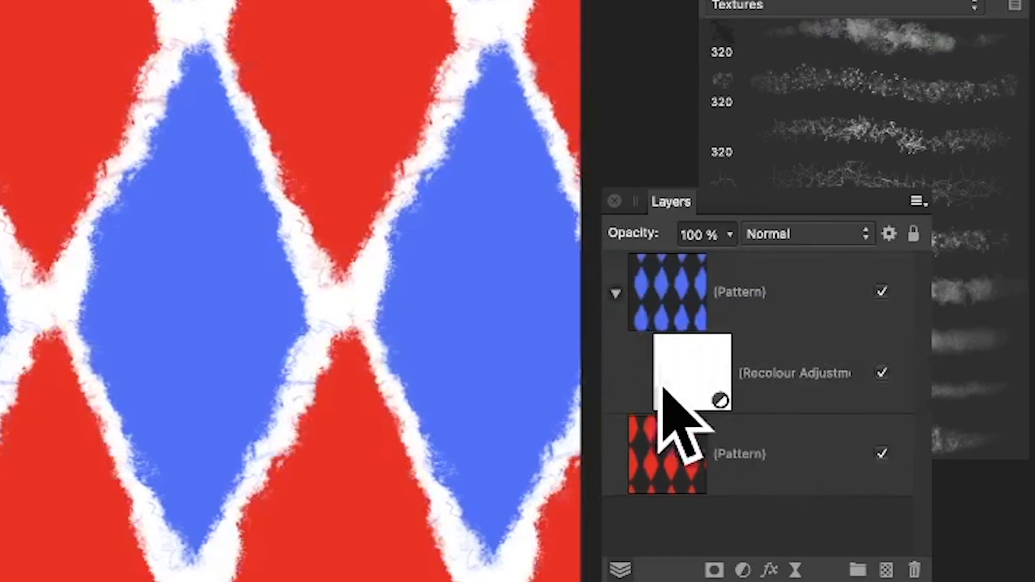
click(670, 287)
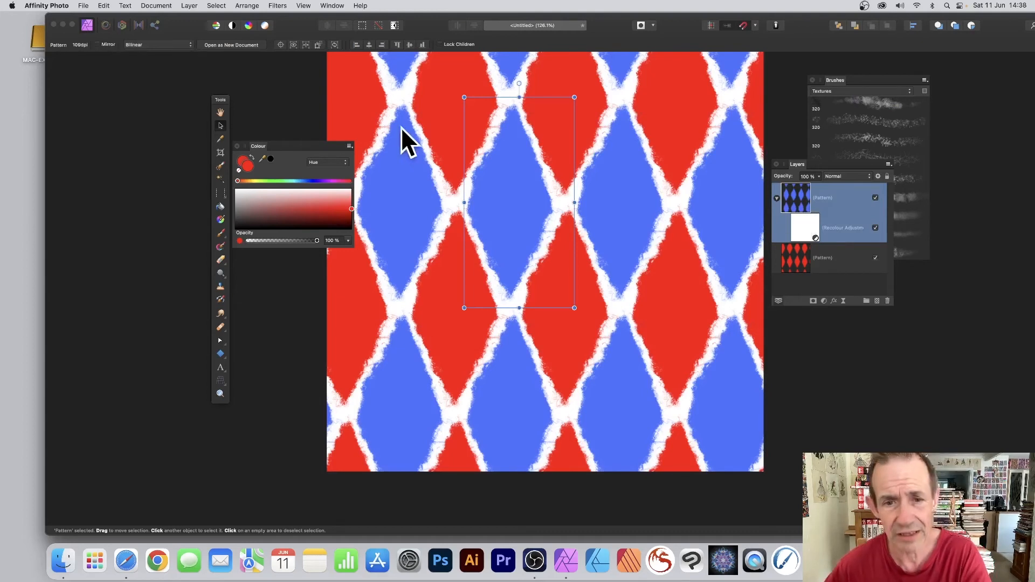
- Add the lower pattern layer to the selection and shift the tile so red and blue diamonds alternate
shift+click(796, 255)
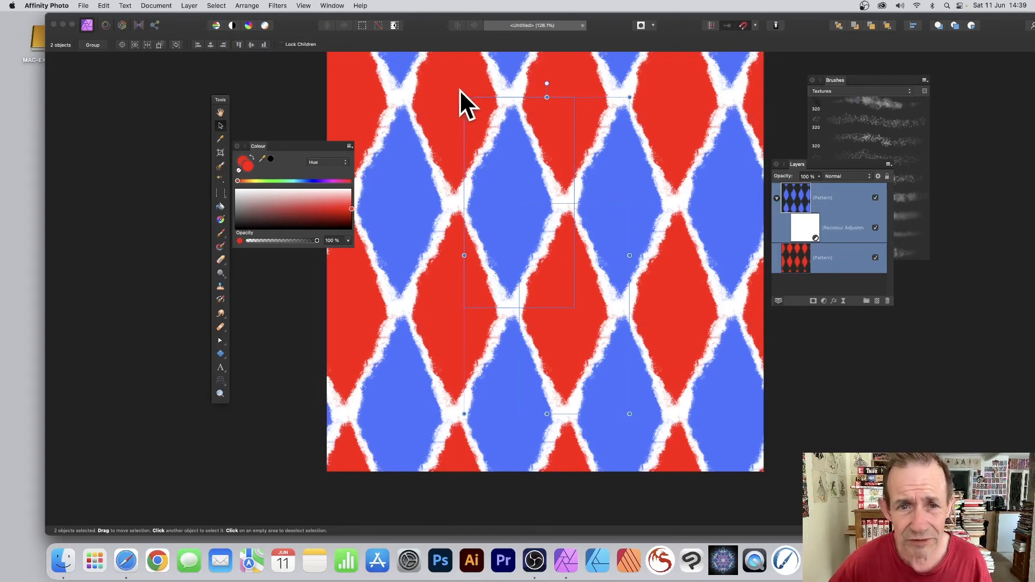
drag(463, 97, 481, 138)
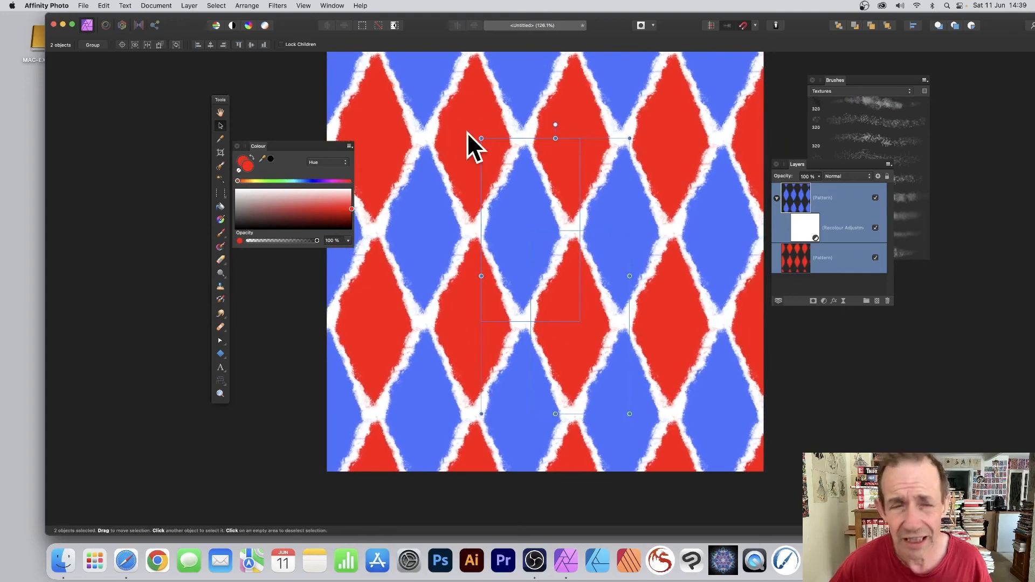
- Merge the two selected pattern layers into one
click(189, 4)
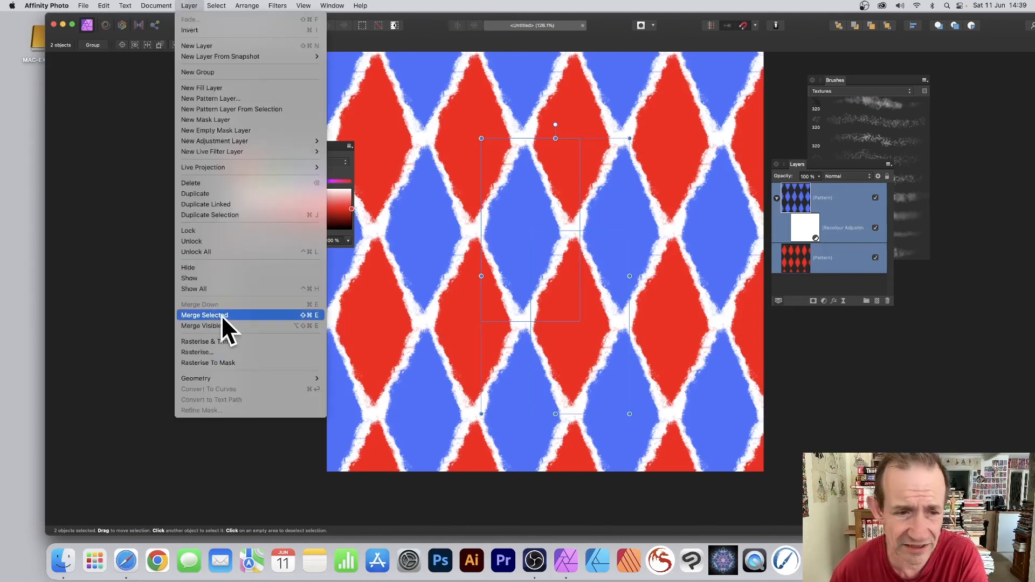
click(205, 315)
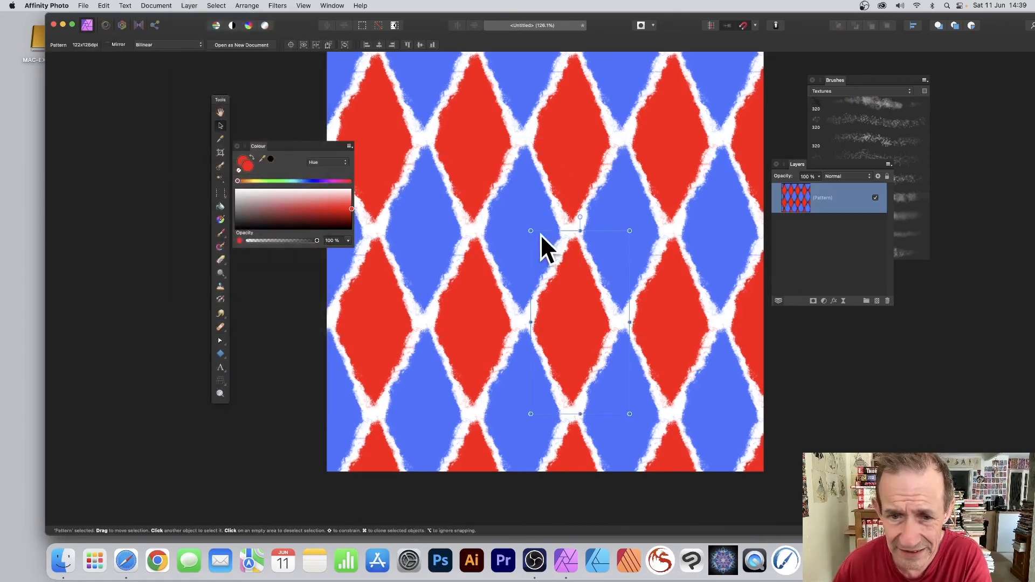
- Resize and skew the merged pattern tile to slant the diamonds
drag(530, 231, 472, 192)
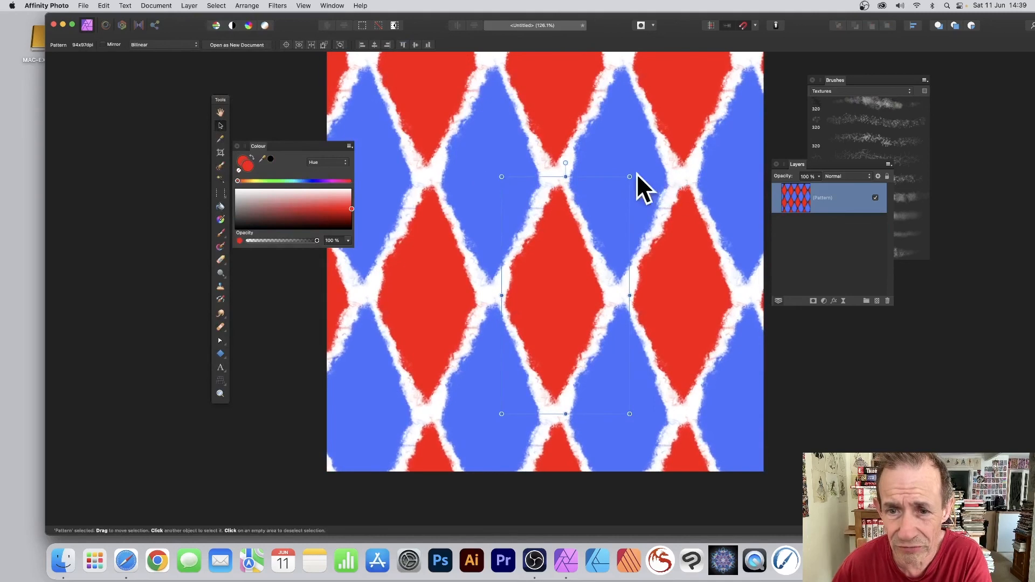
drag(629, 173, 677, 196)
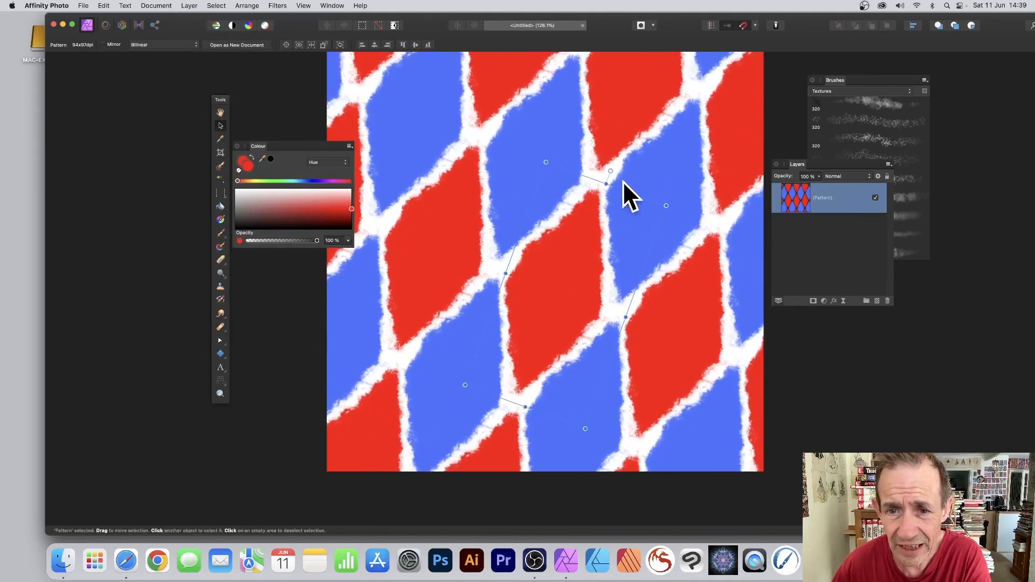
drag(608, 178, 644, 101)
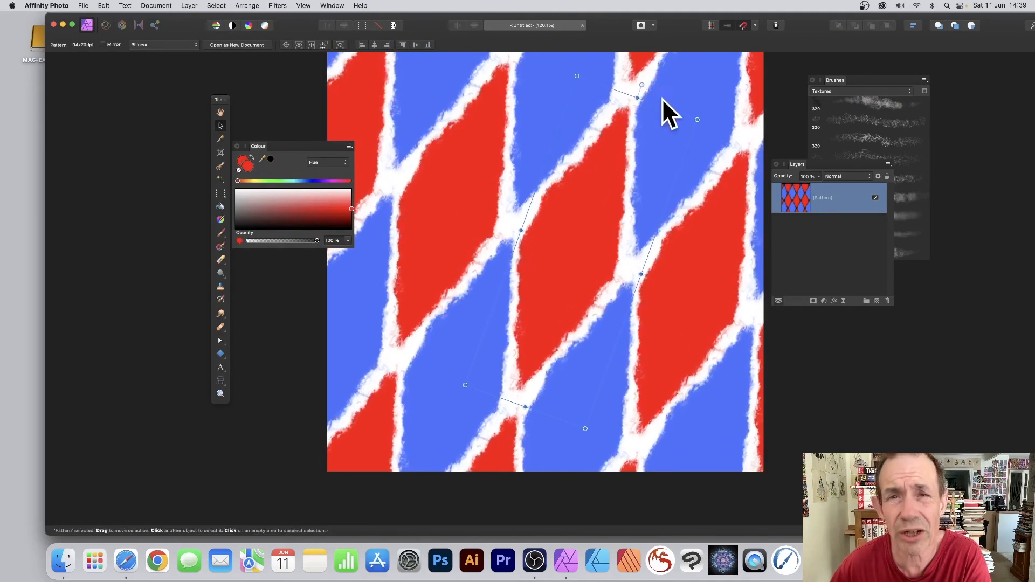